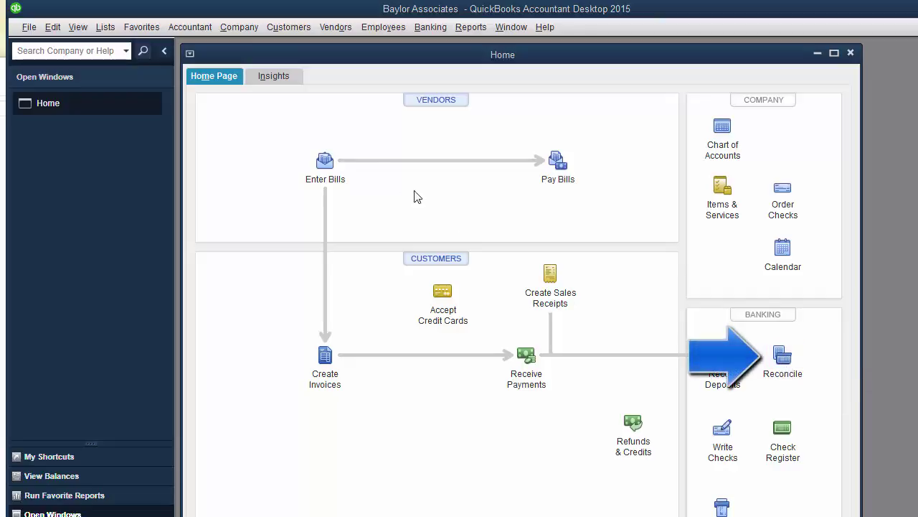
# Step: Start a bank reconciliation for the Bank of Tomorrow (cash account)
pyautogui.click(429, 32)
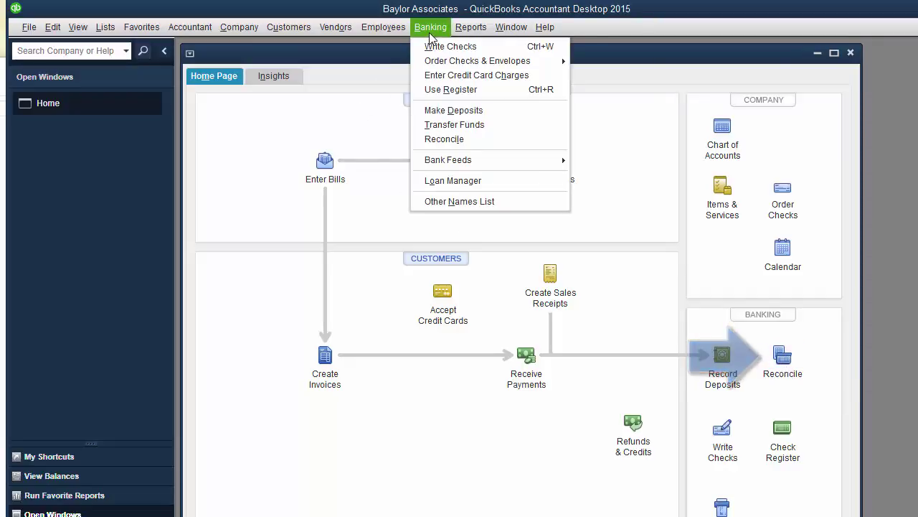
pyautogui.click(448, 142)
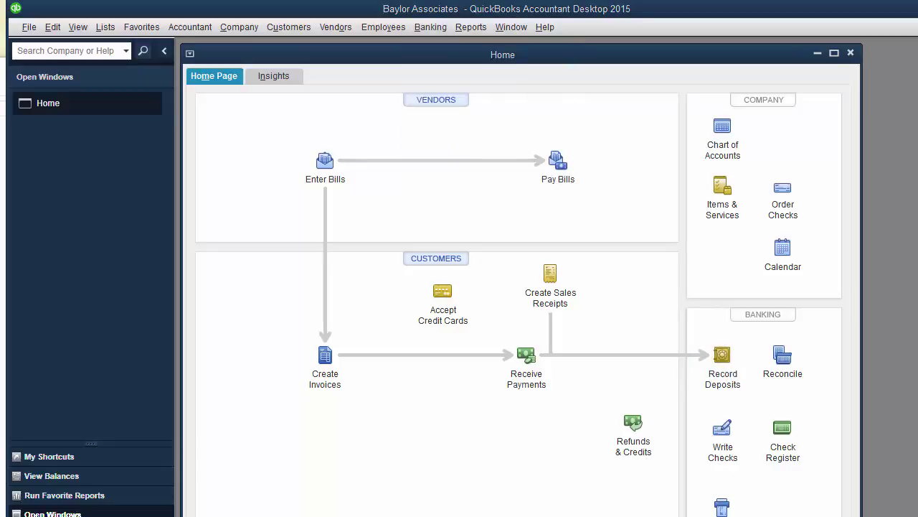
pyautogui.moveTo(380, 127); pyautogui.dragTo(578, 224)
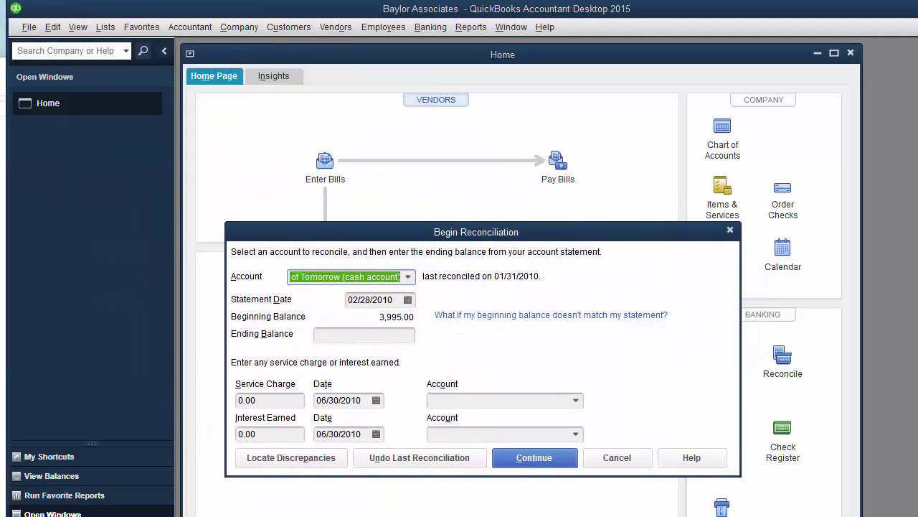
pyautogui.click(346, 277)
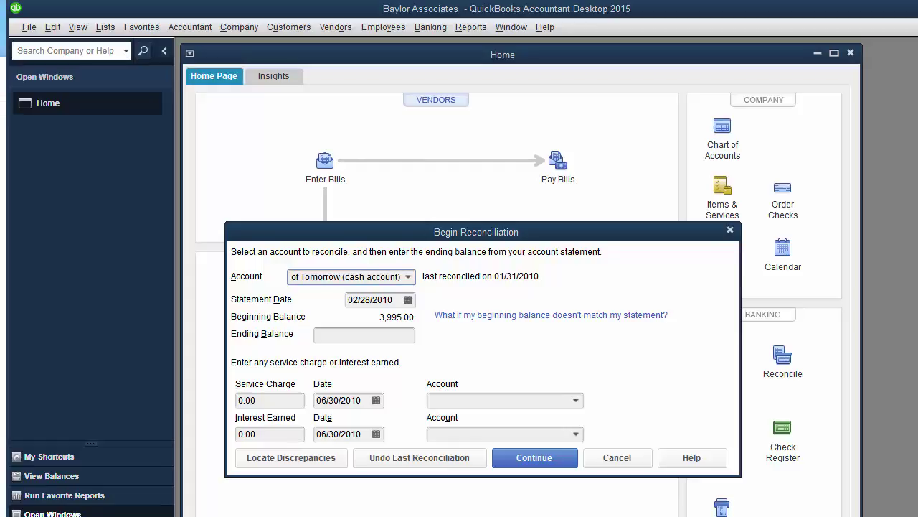
pyautogui.click(408, 277)
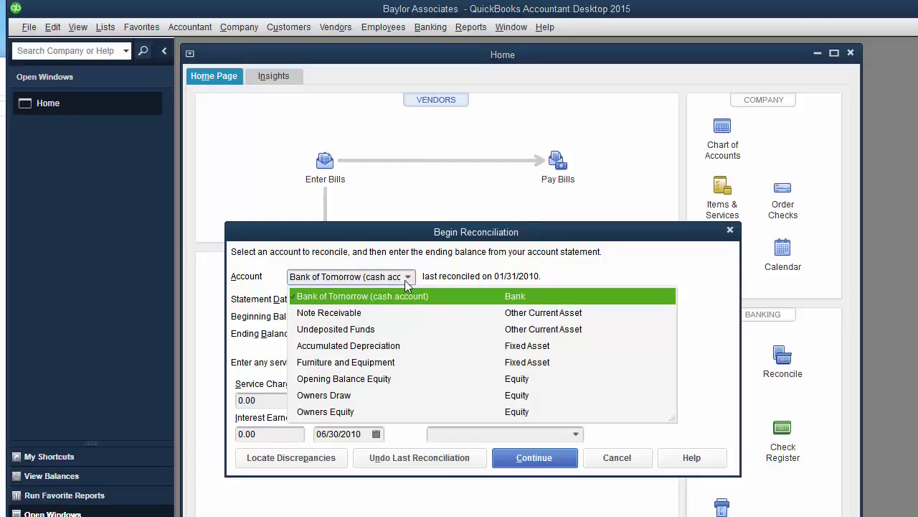
pyautogui.click(406, 280)
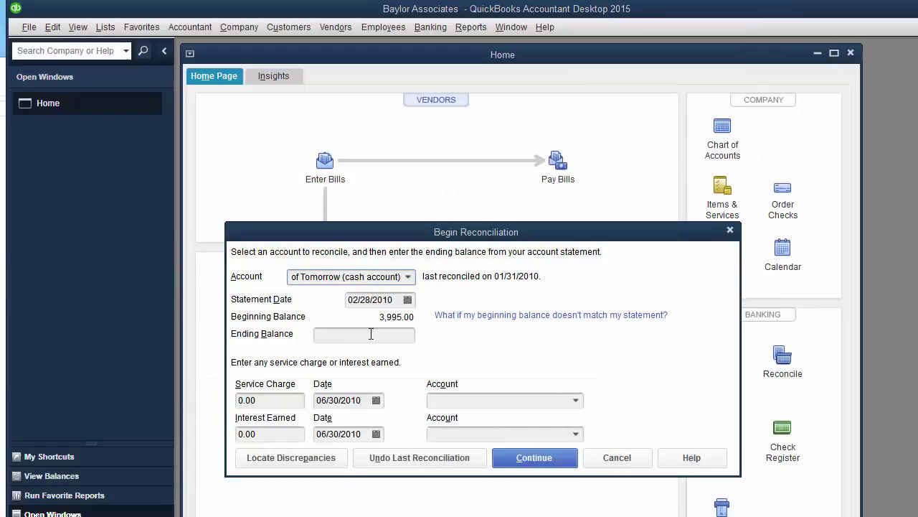
# Step: Set the statement's ending balance to 3070
pyautogui.click(364, 336)
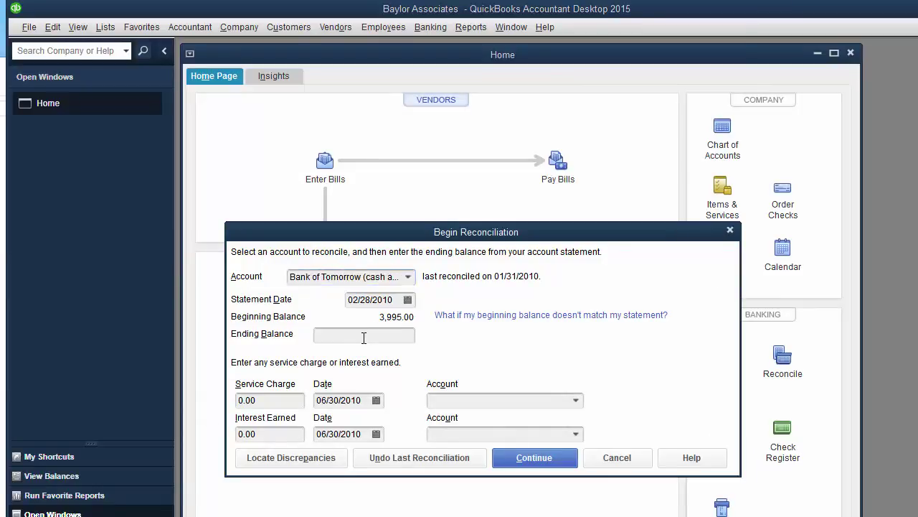
pyautogui.write('2070')
pyautogui.press('BackSpace')
pyautogui.press('BackSpace')
pyautogui.press('BackSpace')
pyautogui.press('BackSpace')
pyautogui.write('3070')
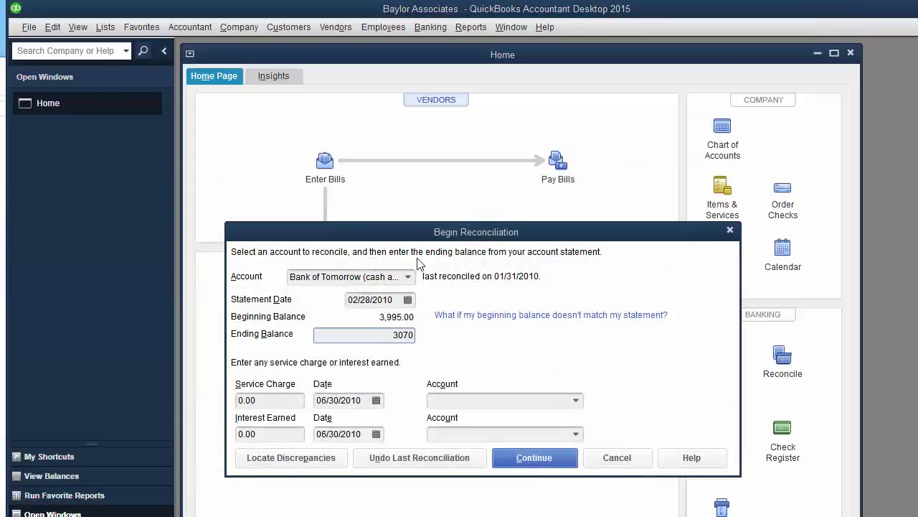
# Step: Enter a service charge of 10.00 dated 02/28/2010 and assign it to the Bank Service Charges account
pyautogui.click(270, 402)
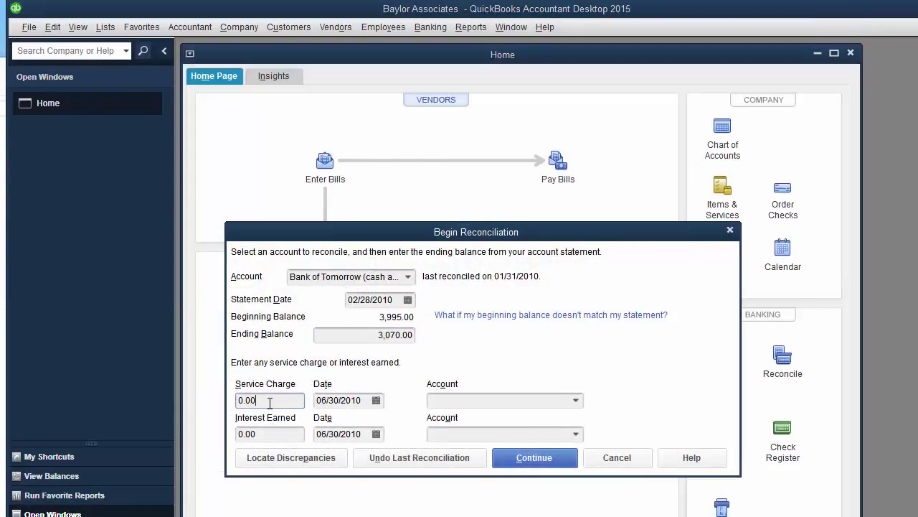
pyautogui.moveTo(270, 402); pyautogui.dragTo(220, 402)
pyautogui.write('10')
pyautogui.press('Tab')
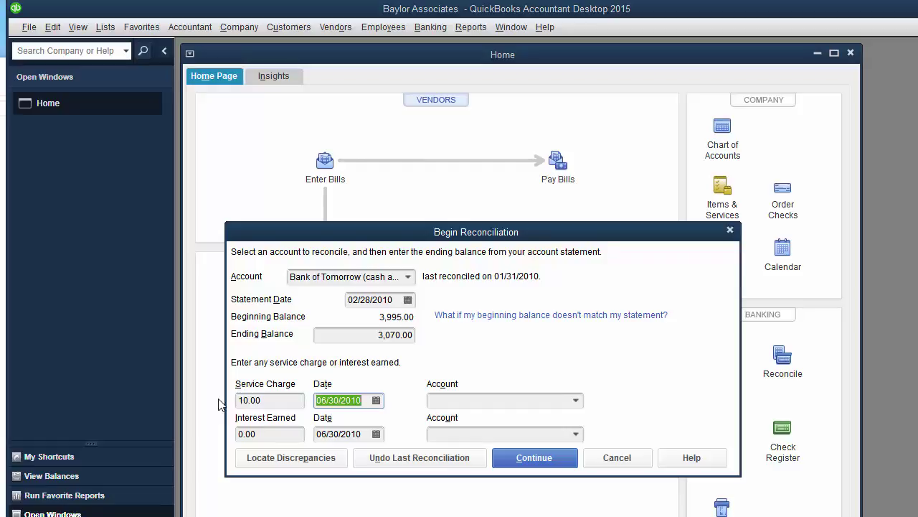
pyautogui.write('2')
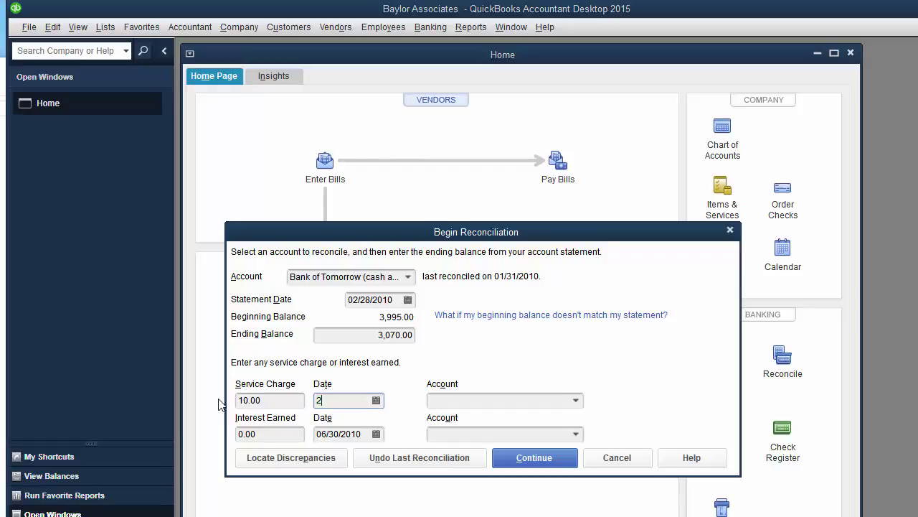
pyautogui.write('/28/10')
pyautogui.press('Tab')
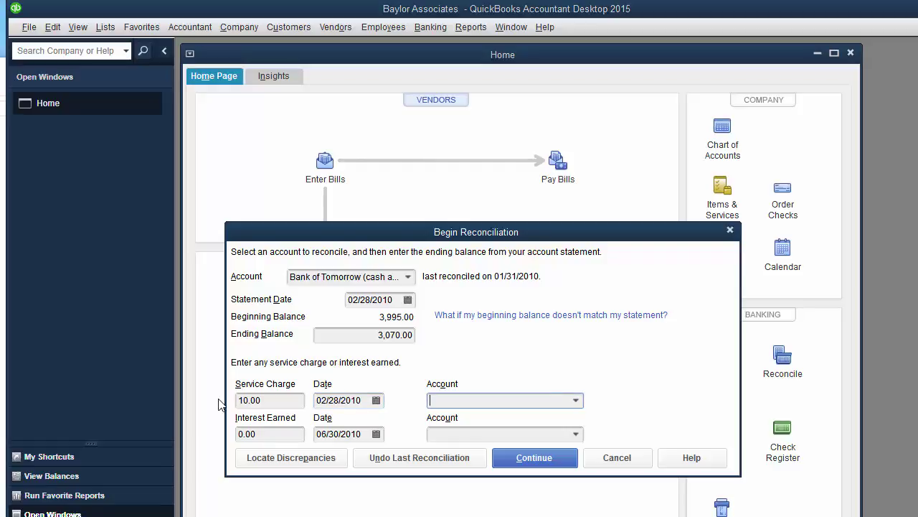
pyautogui.click(576, 404)
pyautogui.click(575, 401)
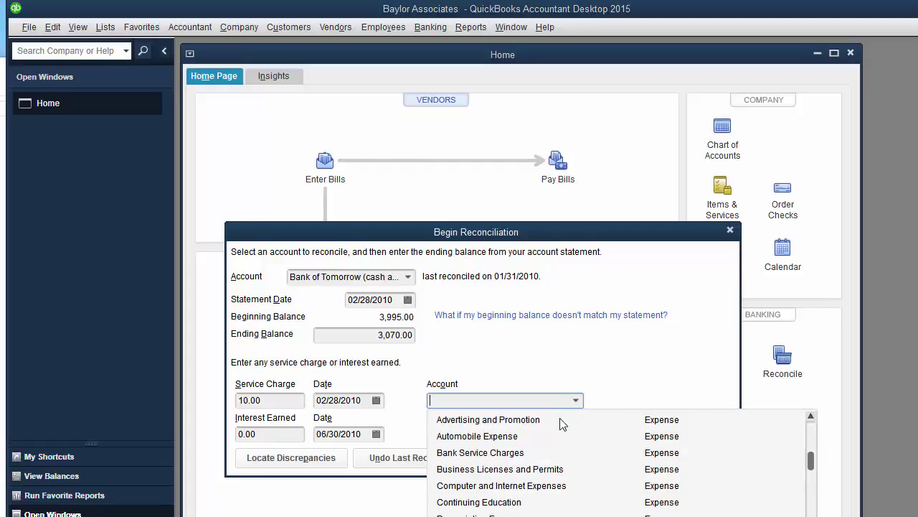
pyautogui.click(480, 453)
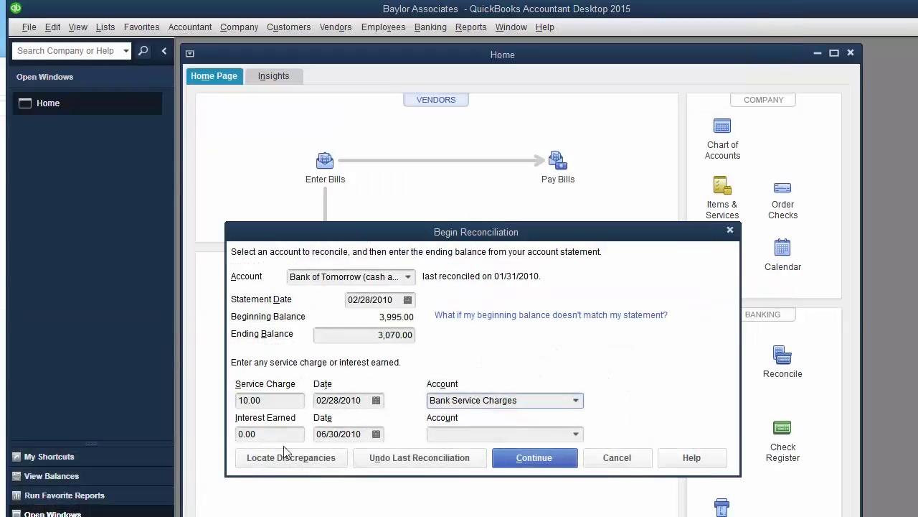
# Step: Enter interest earned of 15.00 dated 02/28/2010 to the Interest Revenue account and continue to the list of transactions to reconcile
pyautogui.moveTo(267, 433); pyautogui.dragTo(213, 429)
pyautogui.write('15')
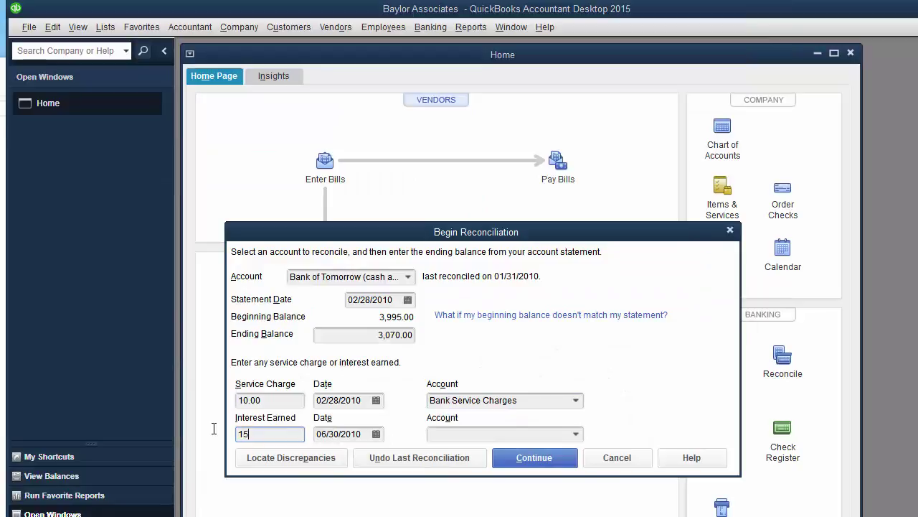
pyautogui.press('Tab')
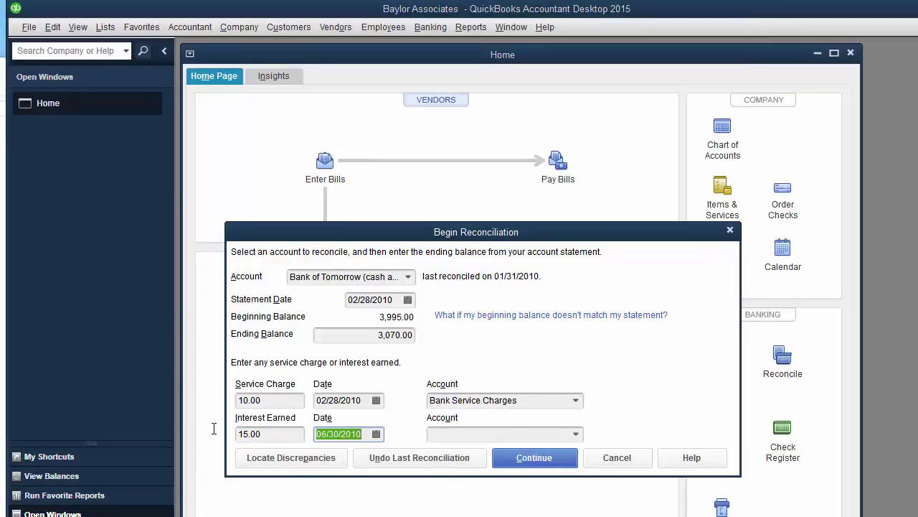
pyautogui.write('2/28/10')
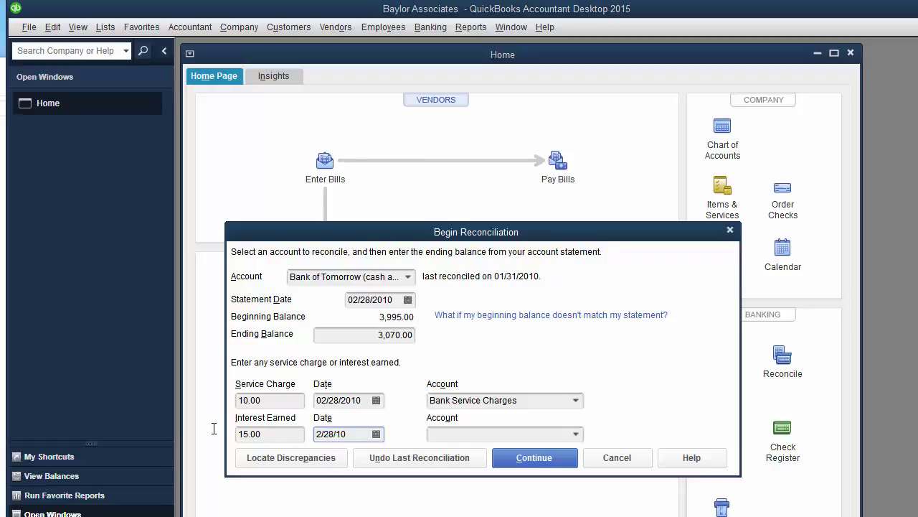
pyautogui.press('Tab')
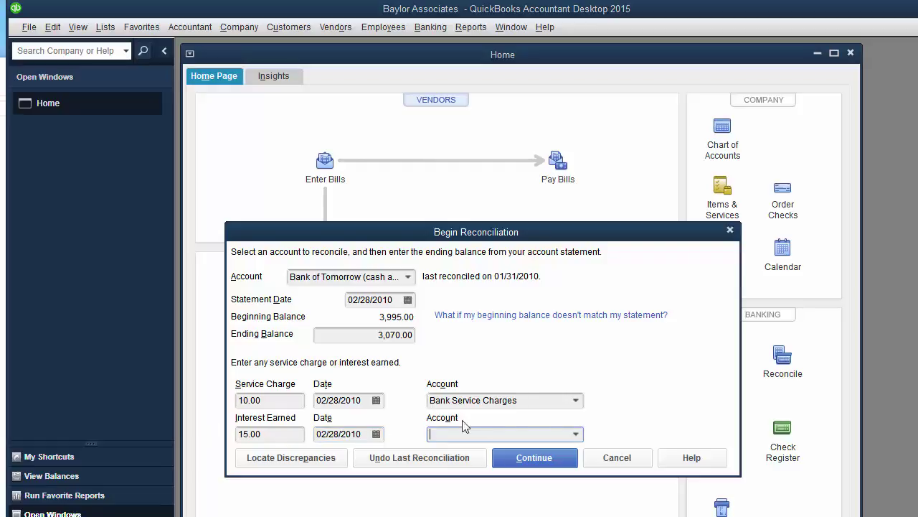
pyautogui.click(577, 435)
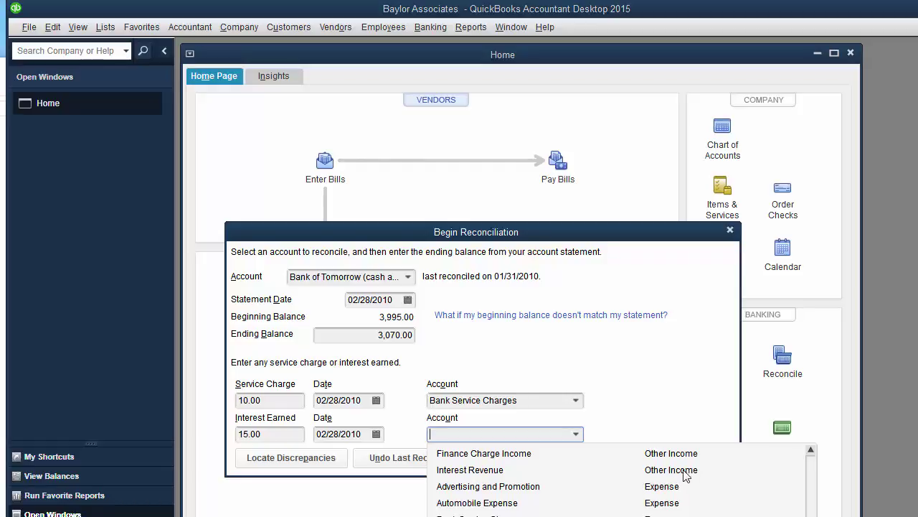
pyautogui.click(492, 470)
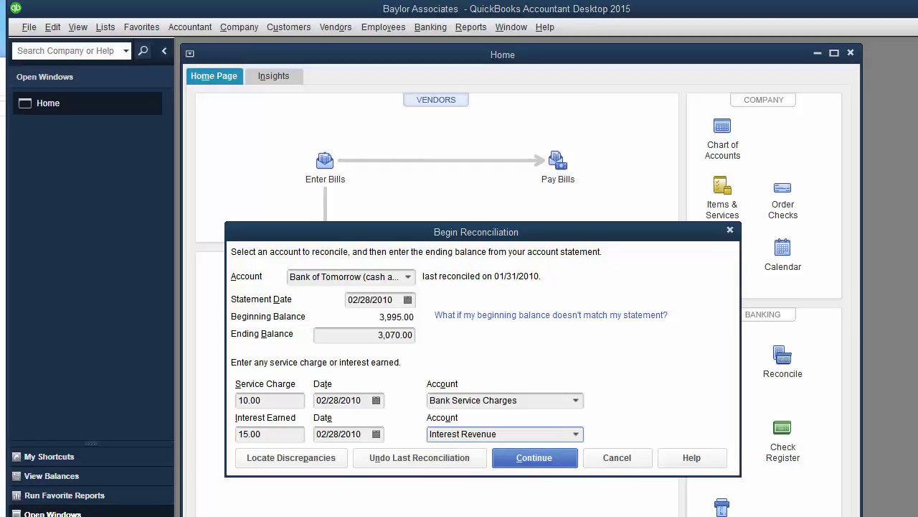
pyautogui.click(547, 459)
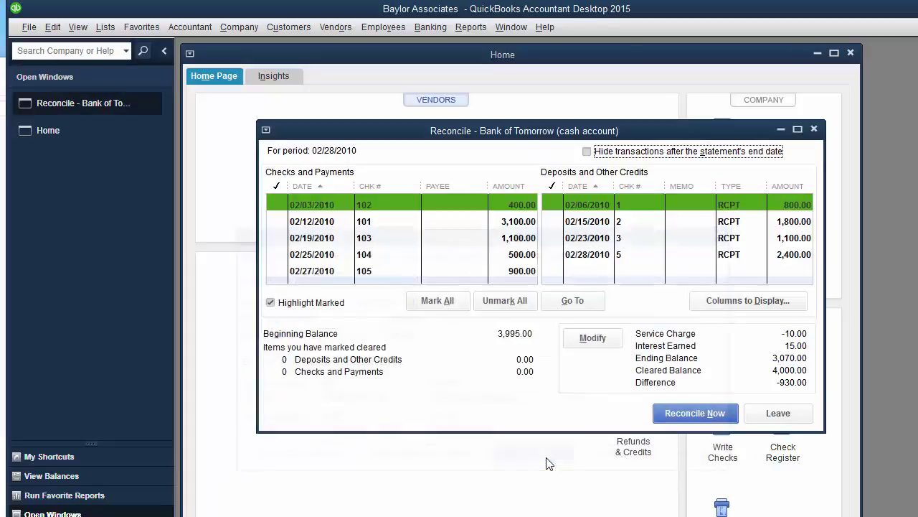